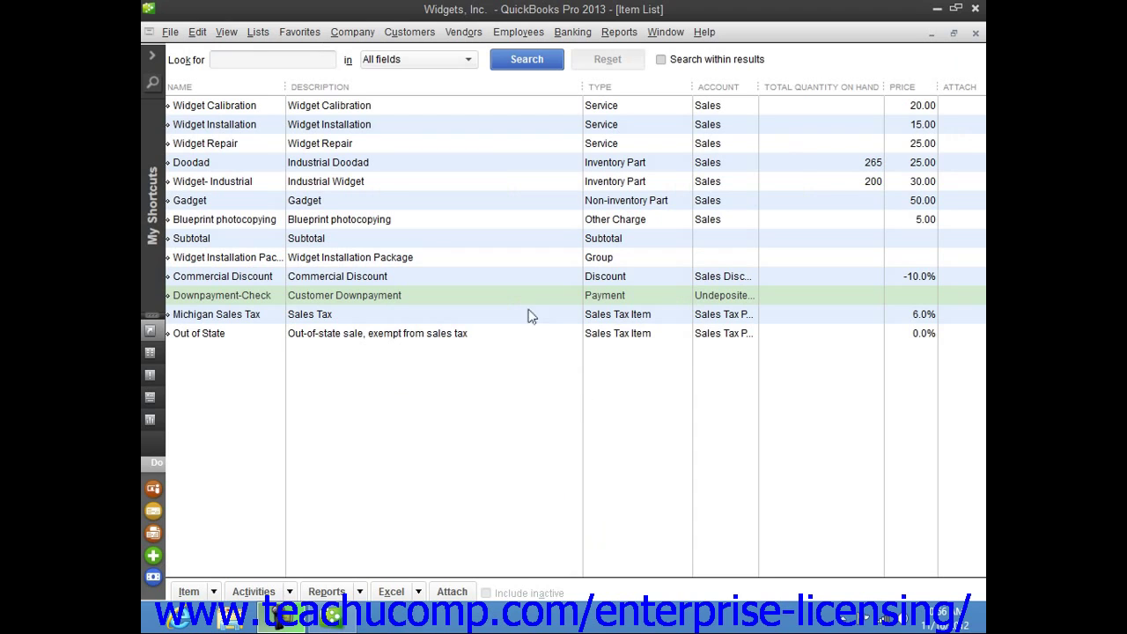
Glance at Widget Calibration's details without saving, then open Change Item Prices from Customers
right_click(354, 108)
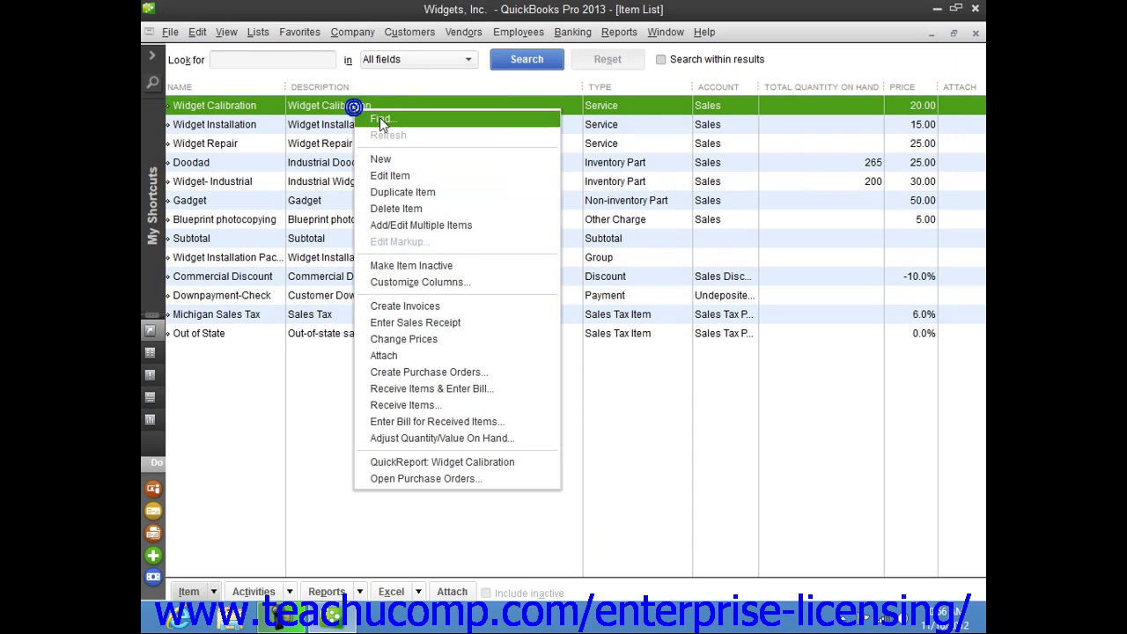
click(401, 179)
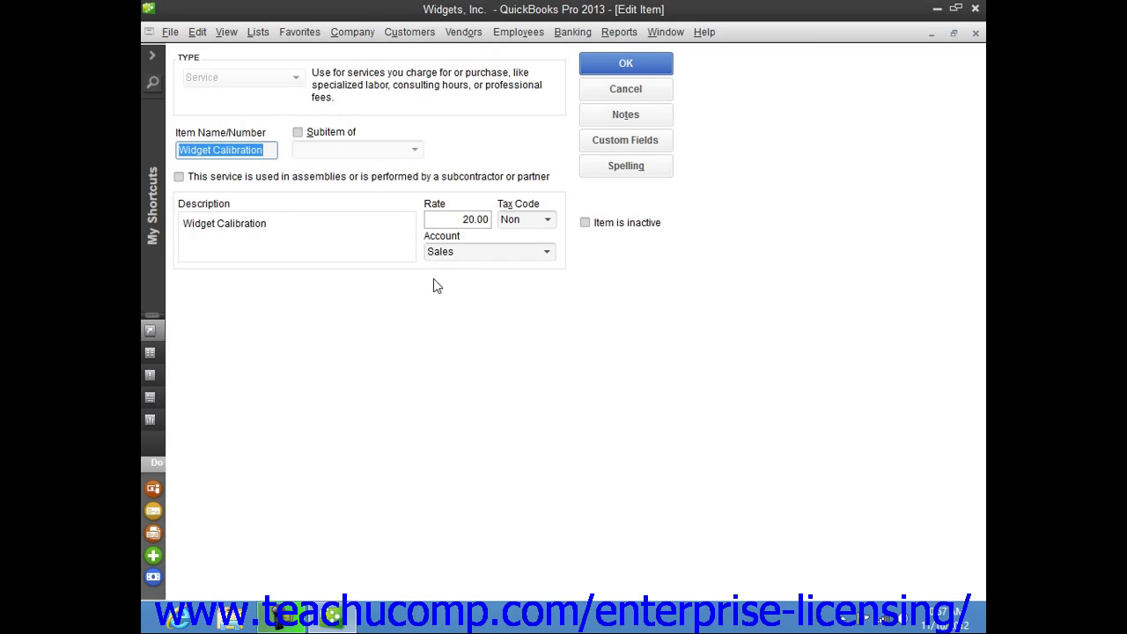
click(657, 90)
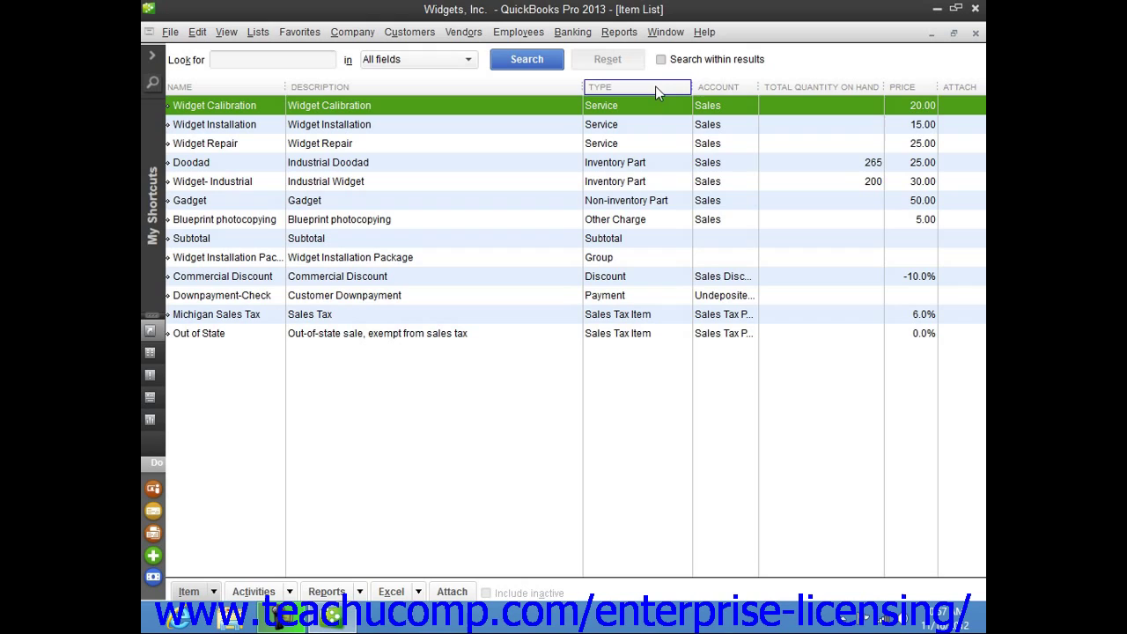
click(393, 34)
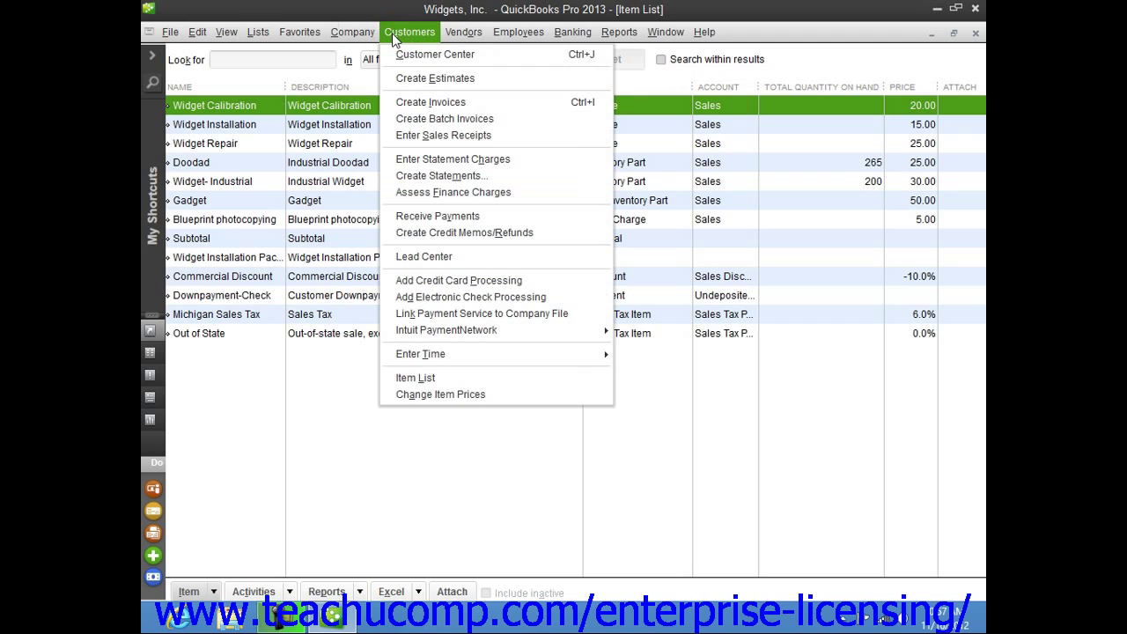
click(507, 395)
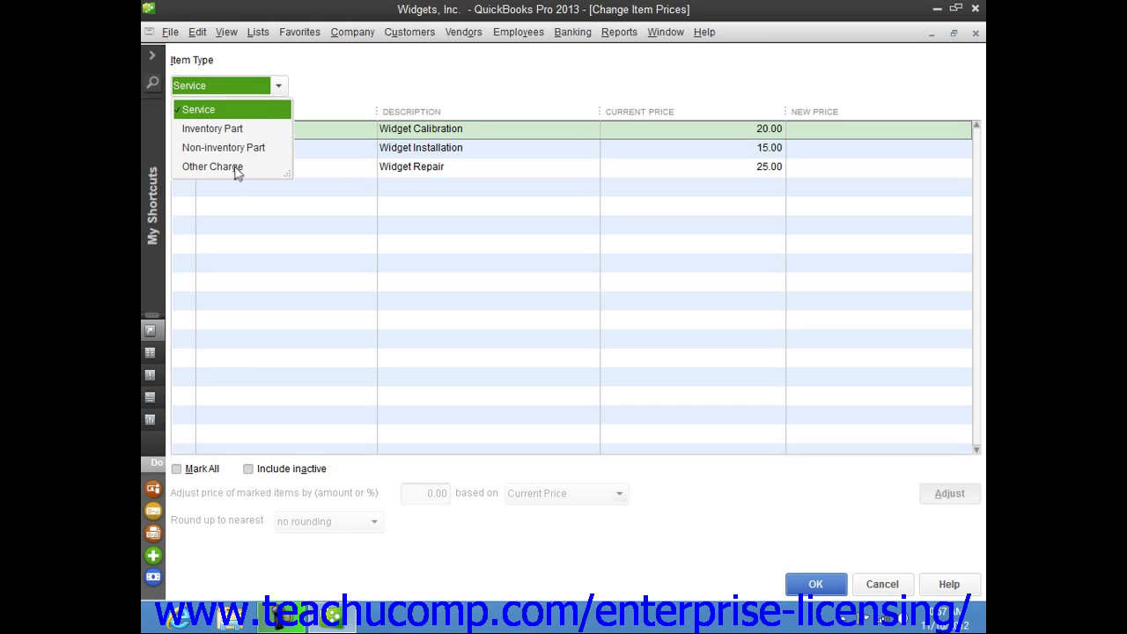
With item type Service, mark Widget Calibration and then all service items for adjustment
click(221, 114)
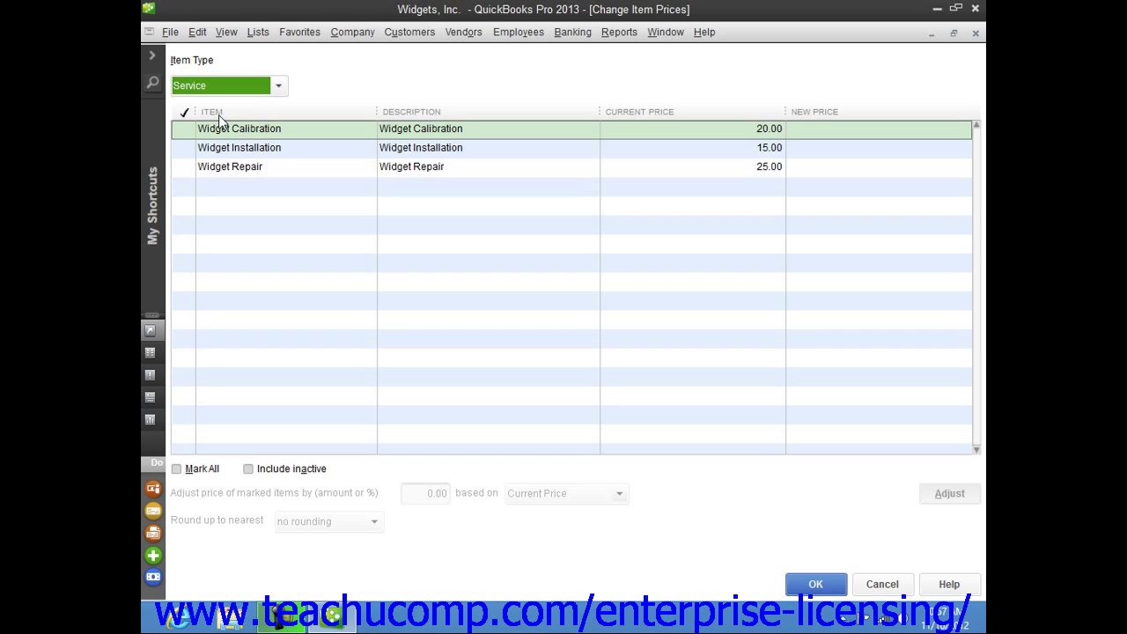
click(190, 130)
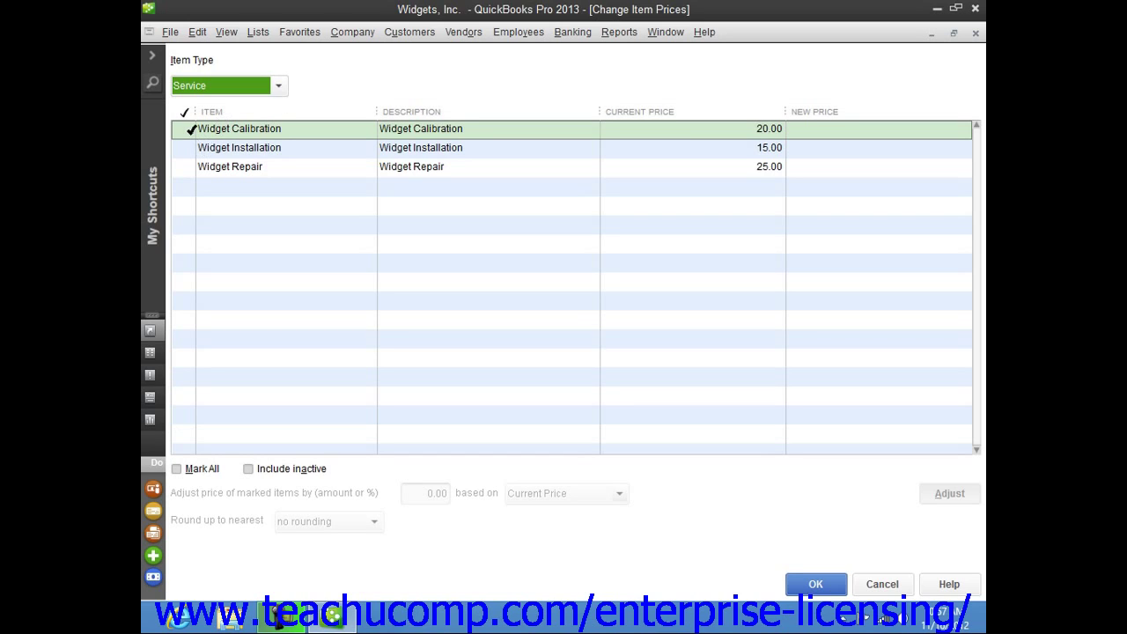
click(187, 473)
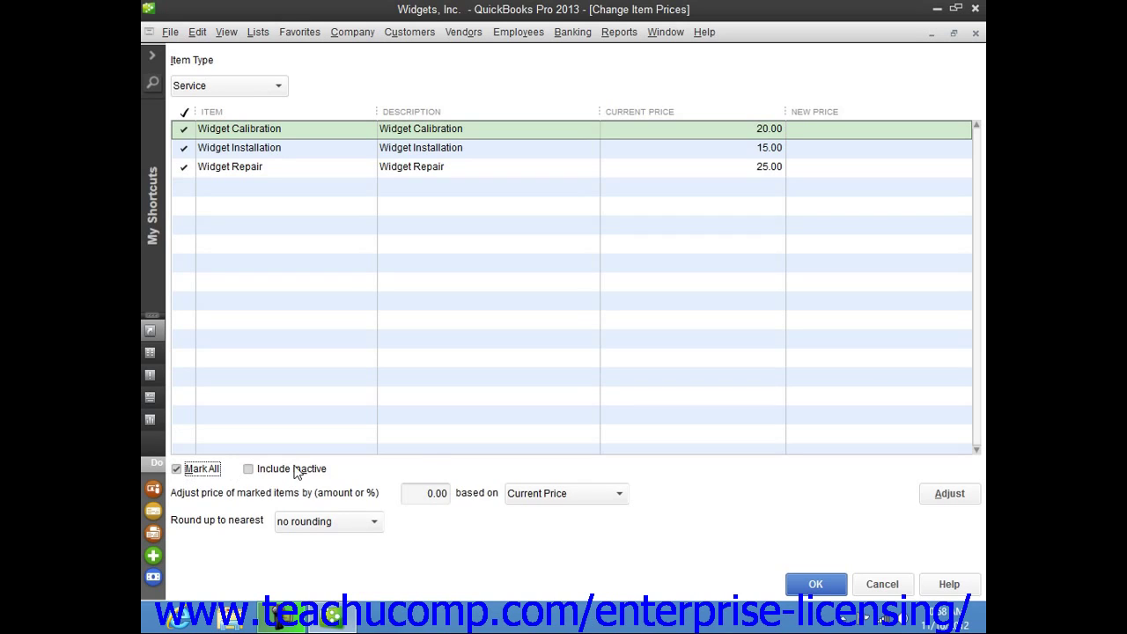
click(421, 491)
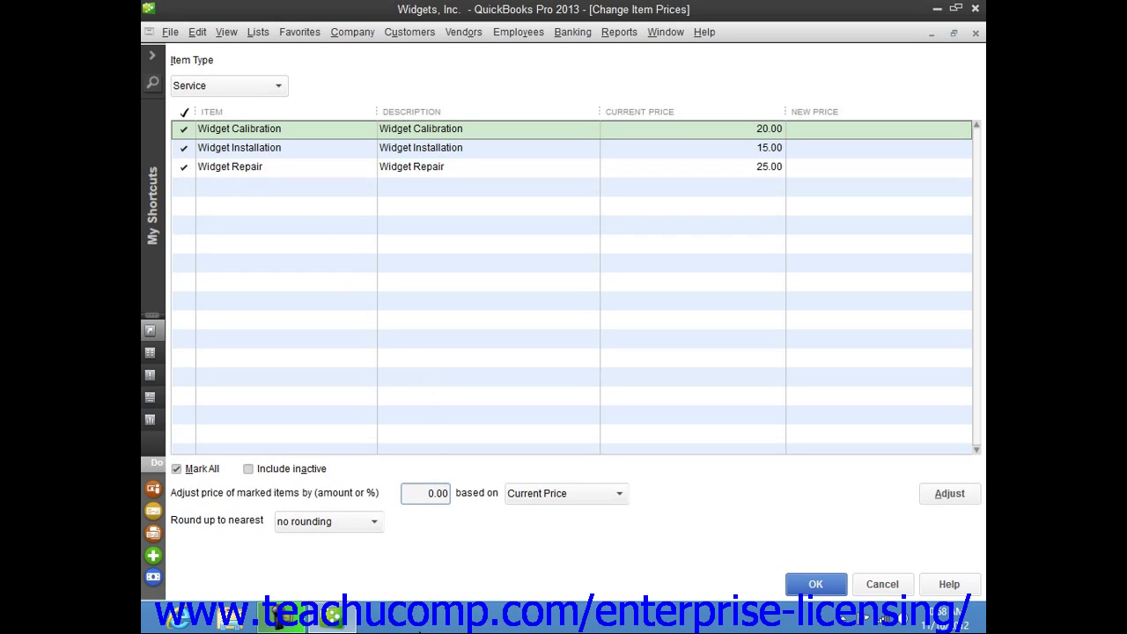
Replace the 0.00 adjustment with 5.00, based on Current Price with no rounding
click(429, 494)
key(BackSpace)
text(5.00)
click(617, 494)
click(607, 523)
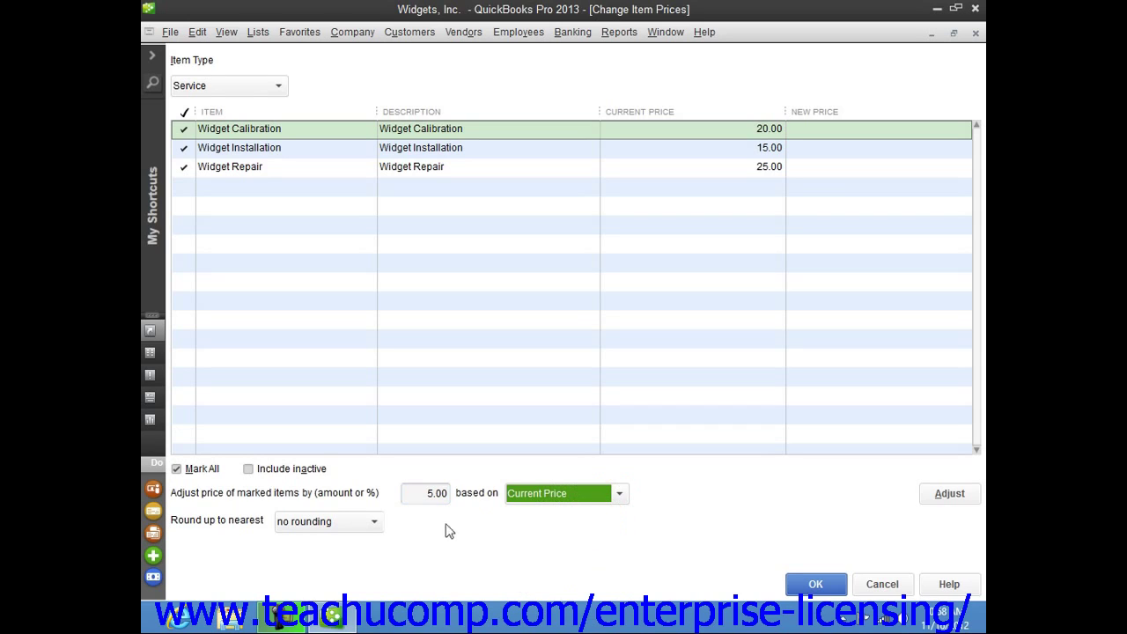
click(375, 524)
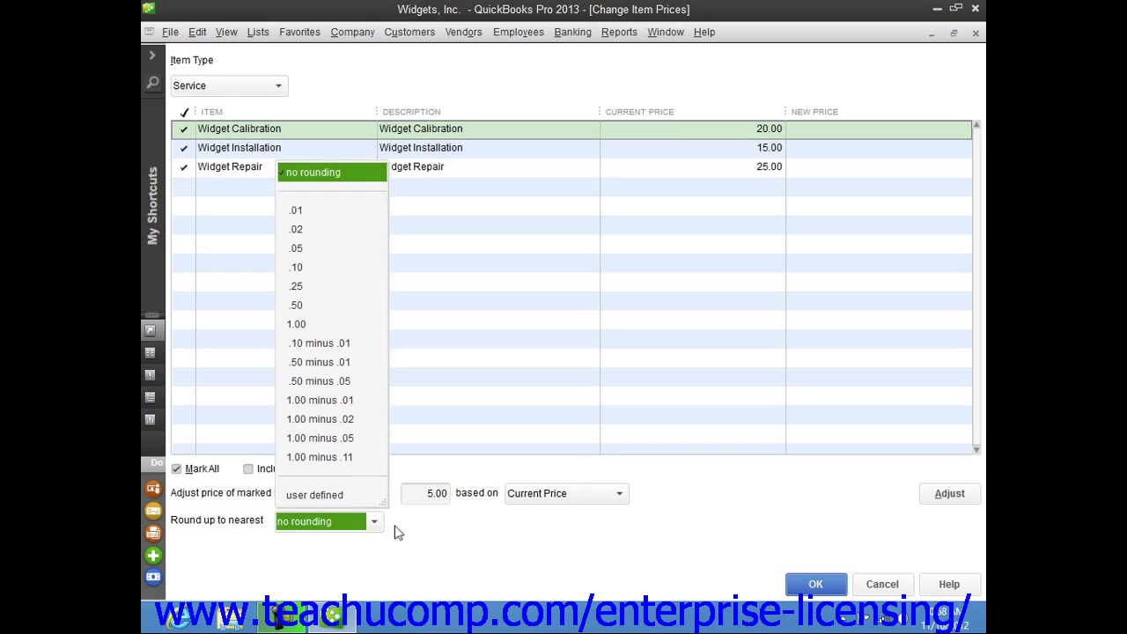
click(396, 531)
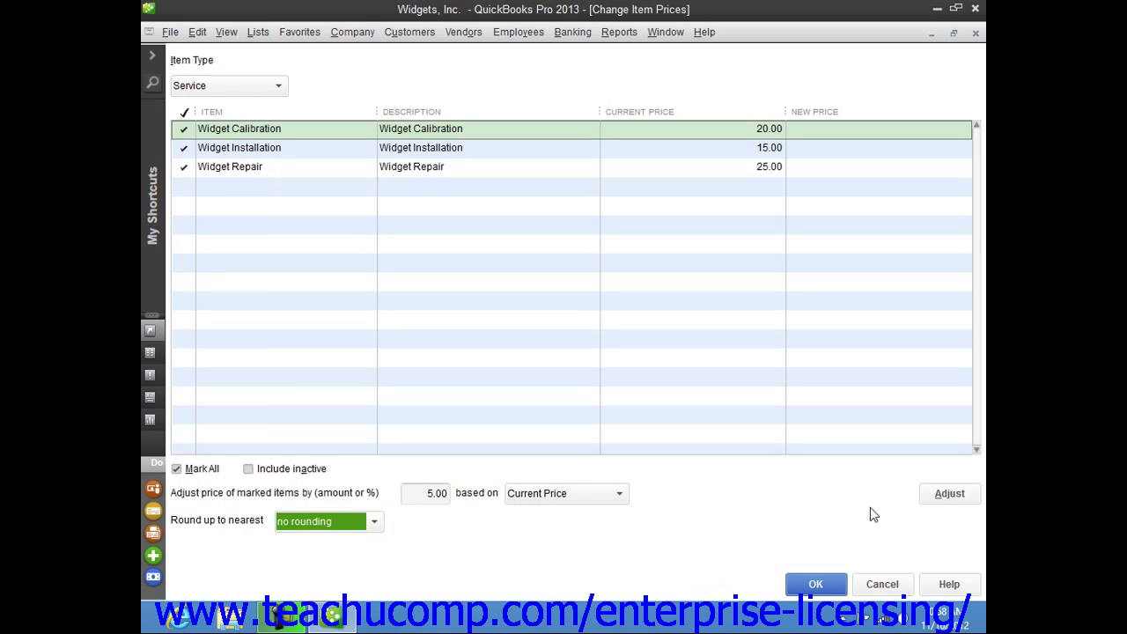
Apply the 5.00 adjustment and check new prices for Widget Repair, Installation and Calibration
click(944, 495)
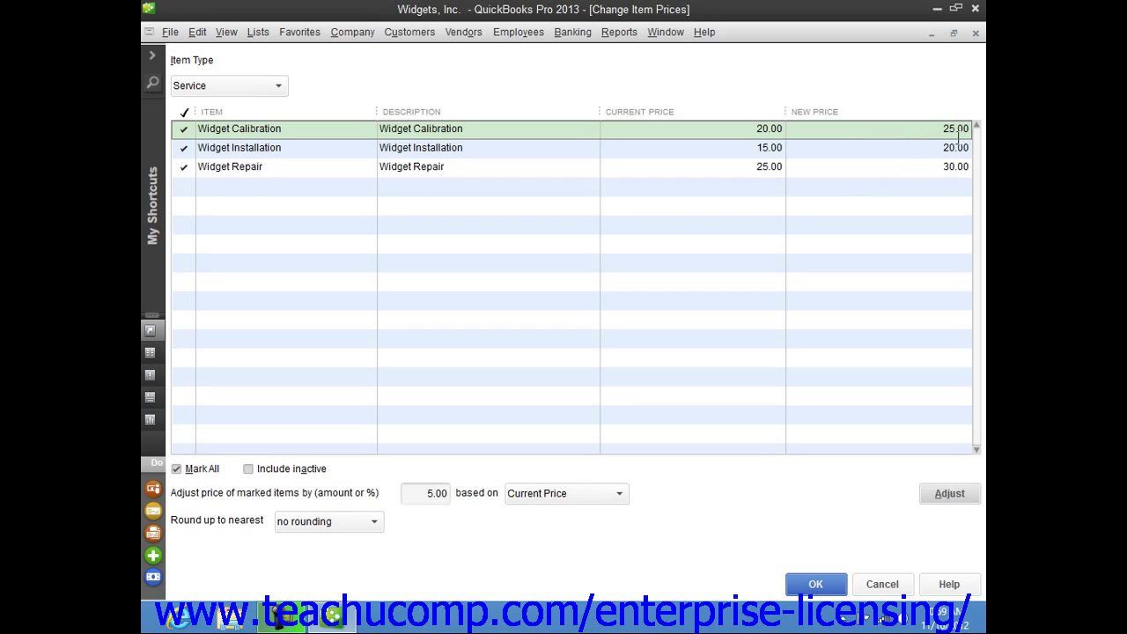
click(938, 167)
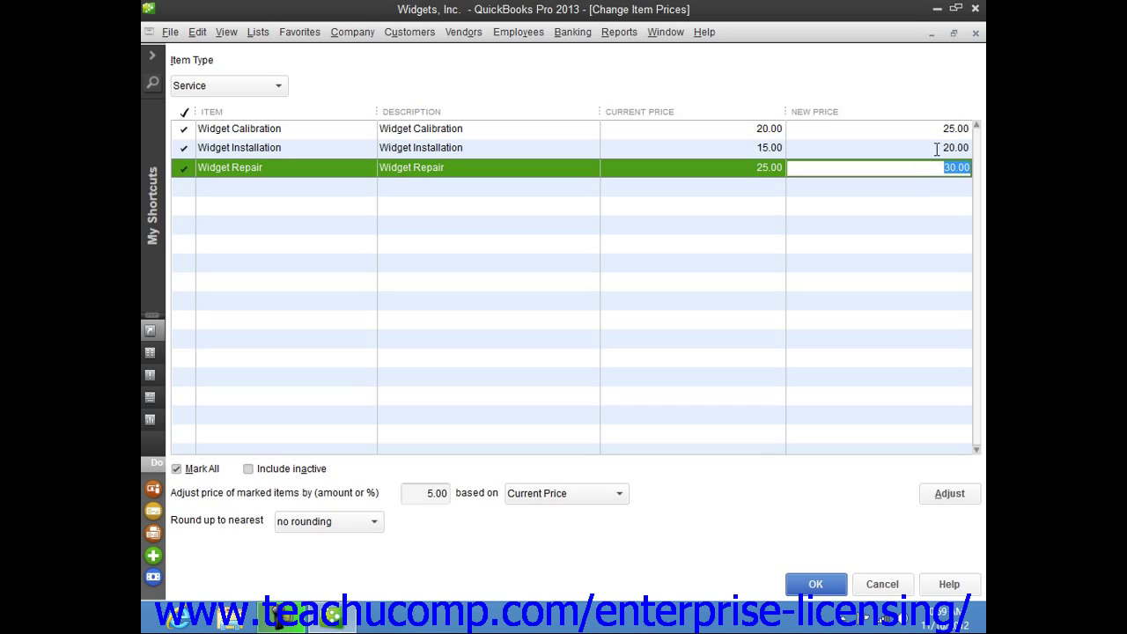
click(937, 147)
click(937, 130)
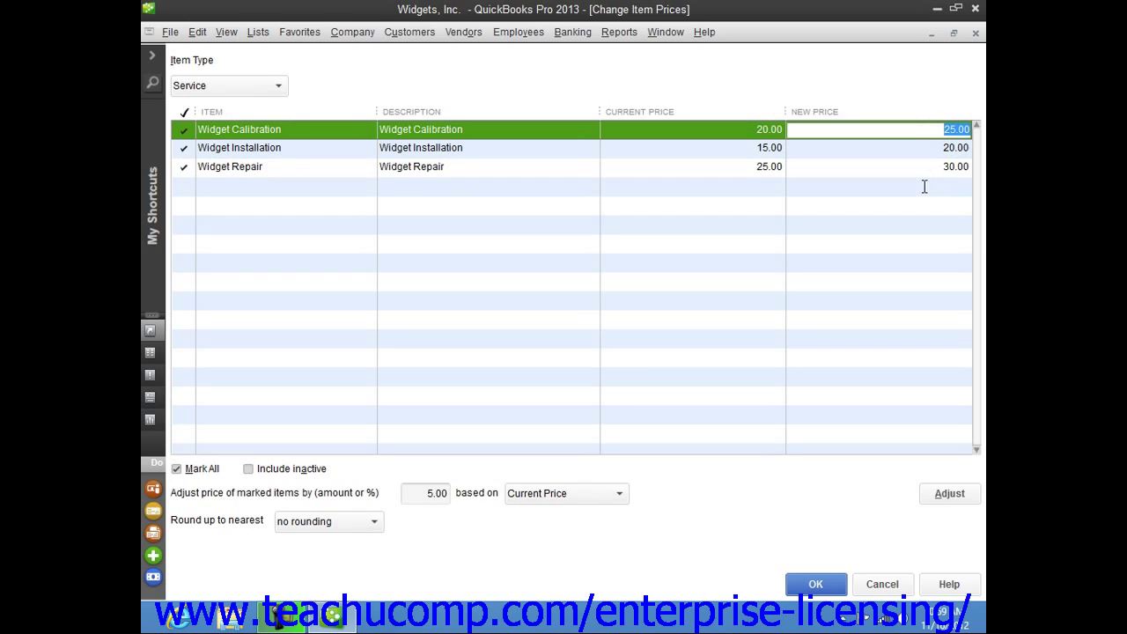
Confirm the changes, leaving the Item List at 25.00, 20.00 and 30.00 with no row selected
click(816, 585)
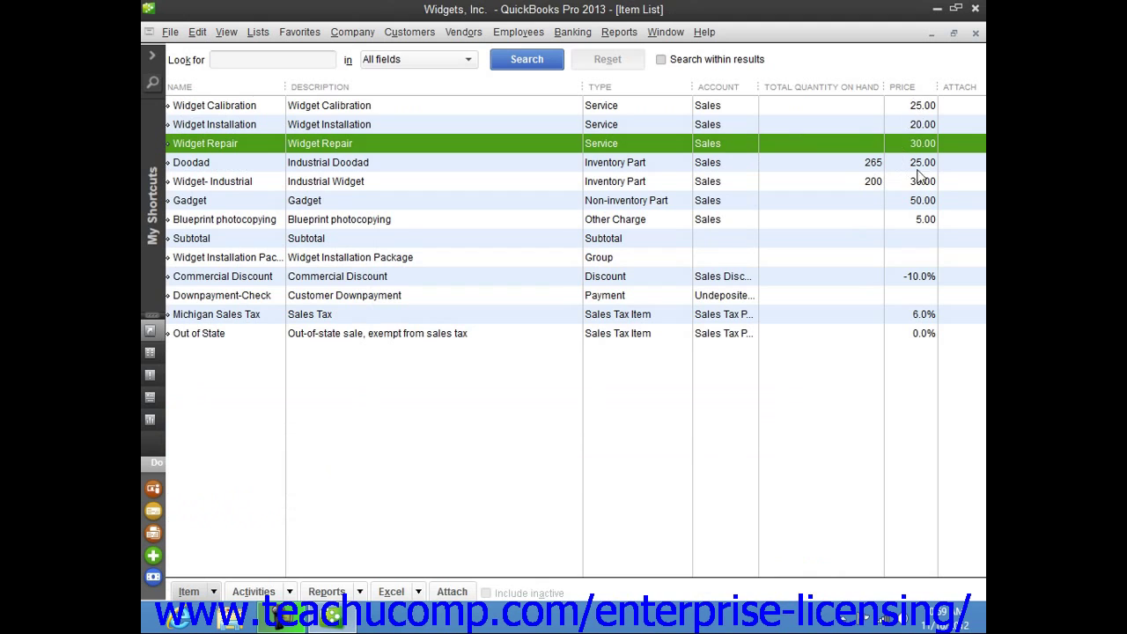
click(775, 413)
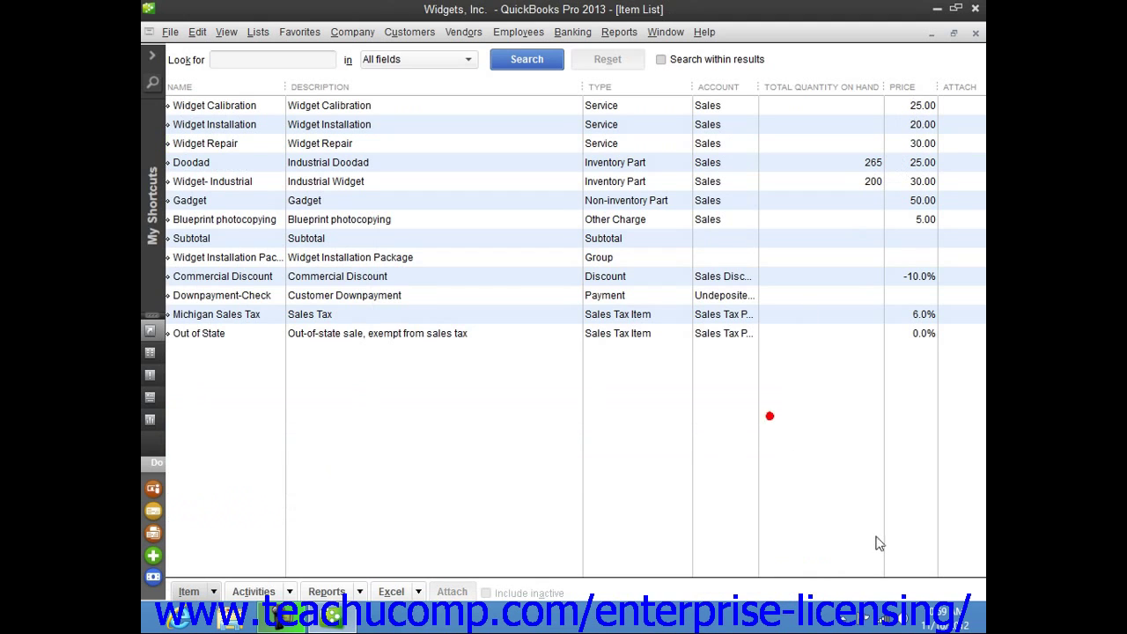